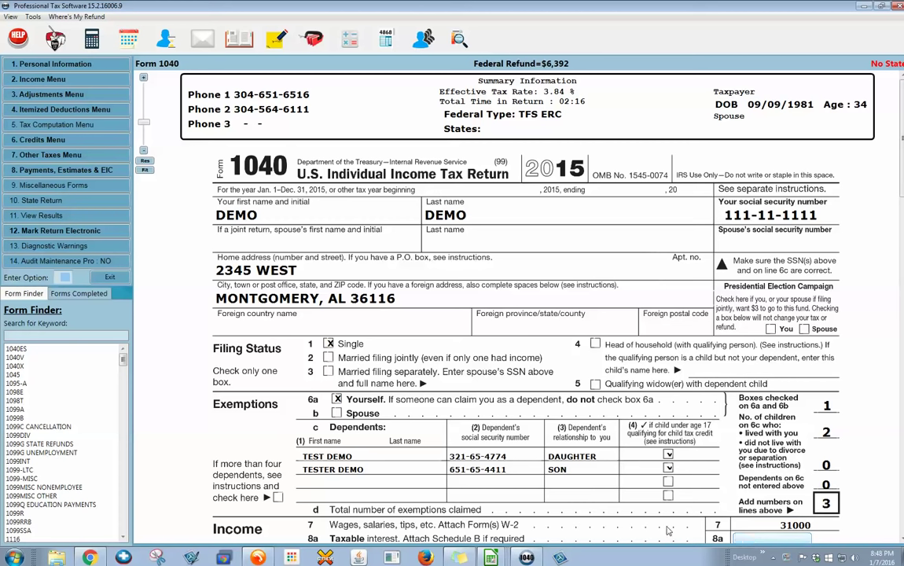
Step: Find Form 8965 by keyword and open its Health Coverage Exemptions / Responsibility Payment menu
click(49, 336)
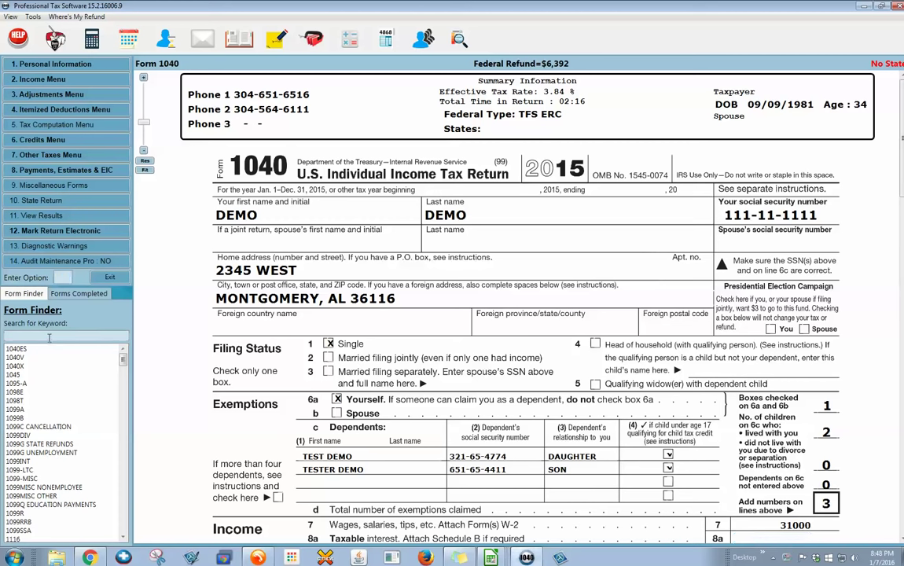
text(8965)
key(Return)
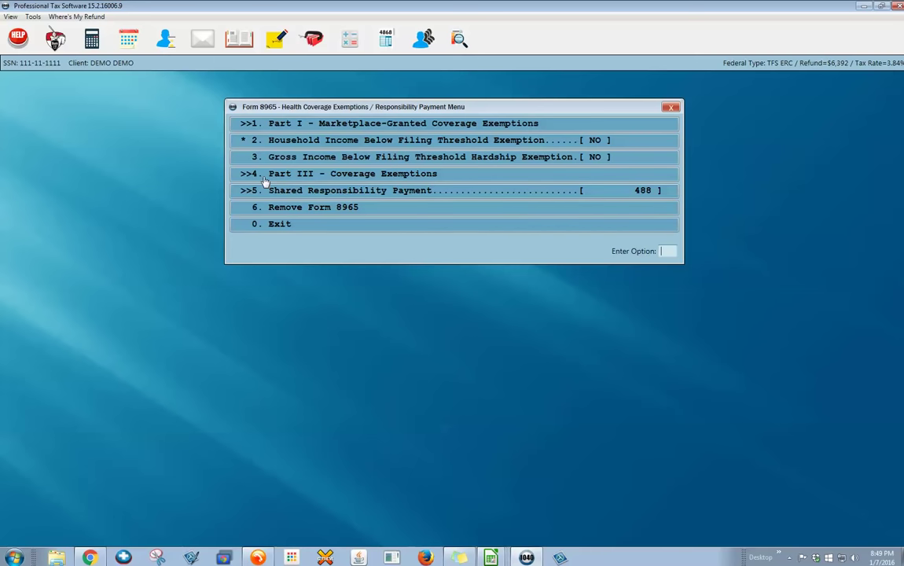
Step: Examine the exemption types available for the primary taxpayer under Part III - Coverage Exemptions, and return to the form menu without choosing one
click(397, 180)
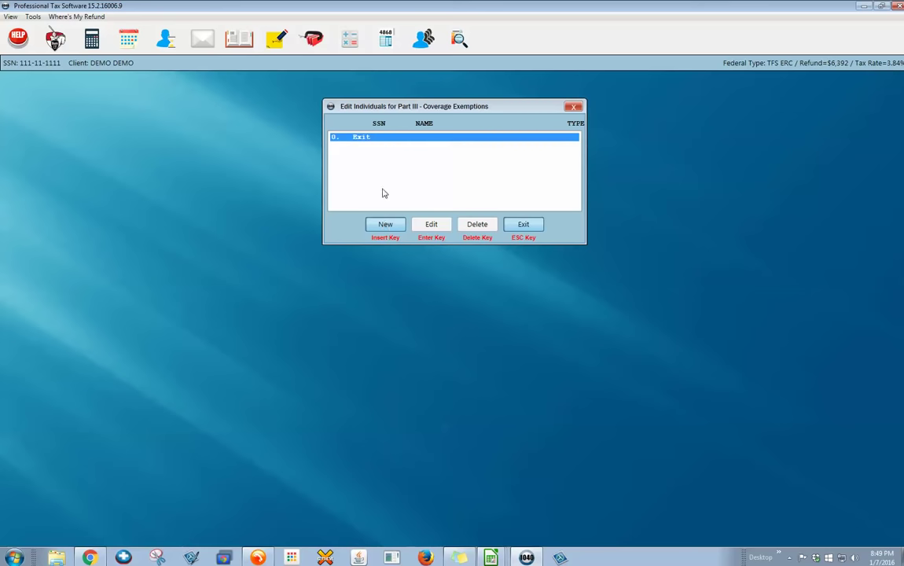
click(384, 225)
double_click(389, 136)
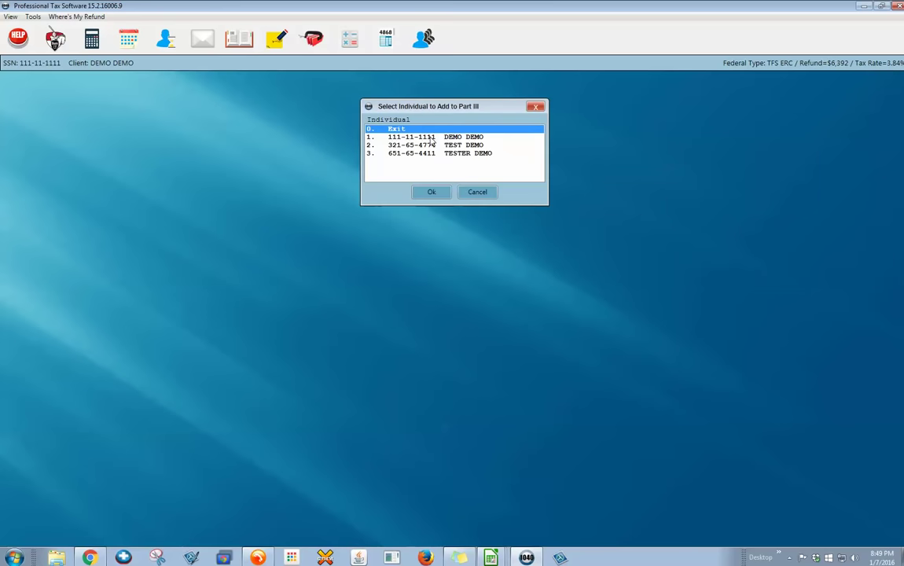
click(474, 162)
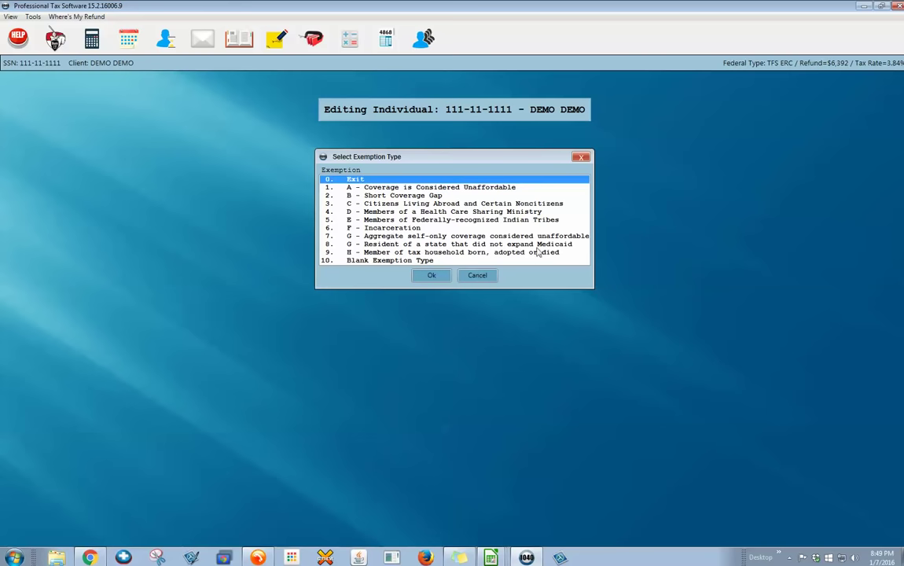
click(477, 275)
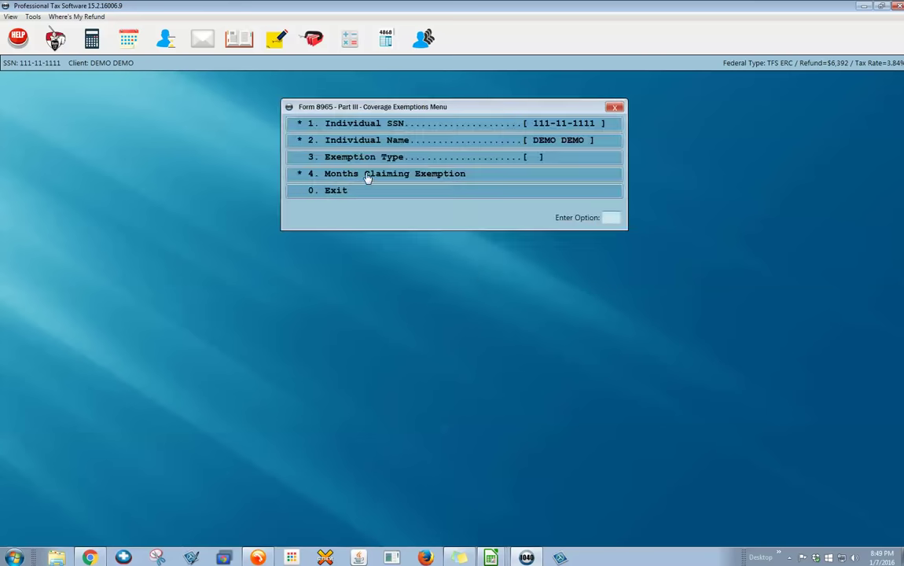
click(364, 191)
click(474, 171)
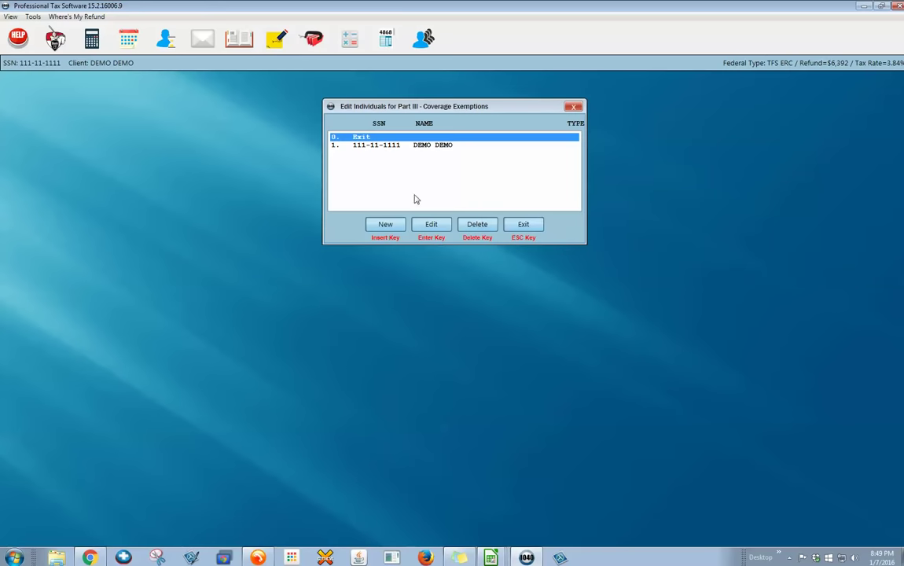
click(524, 224)
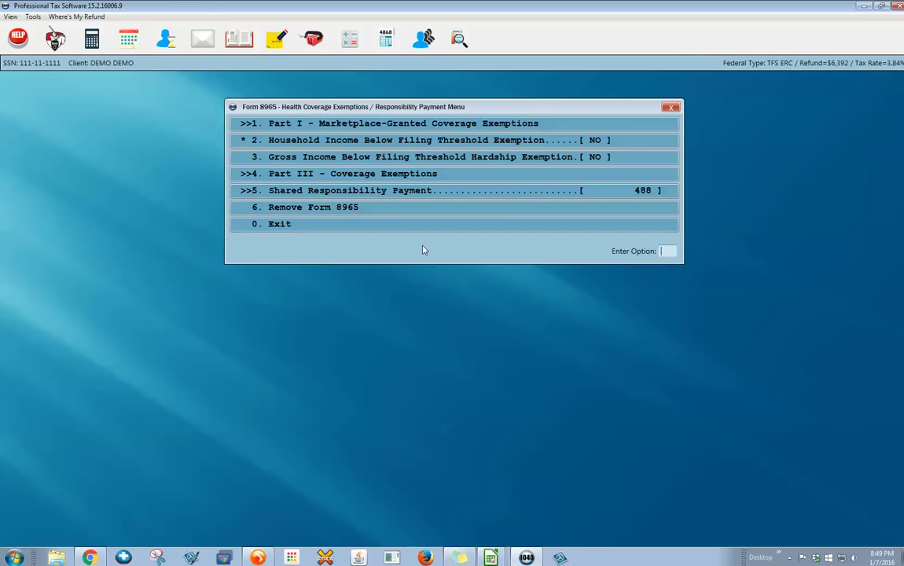
Step: Under Shared Responsibility Payment individuals, leave every month with no coverage and no exemption unchecked for the daughter
click(298, 192)
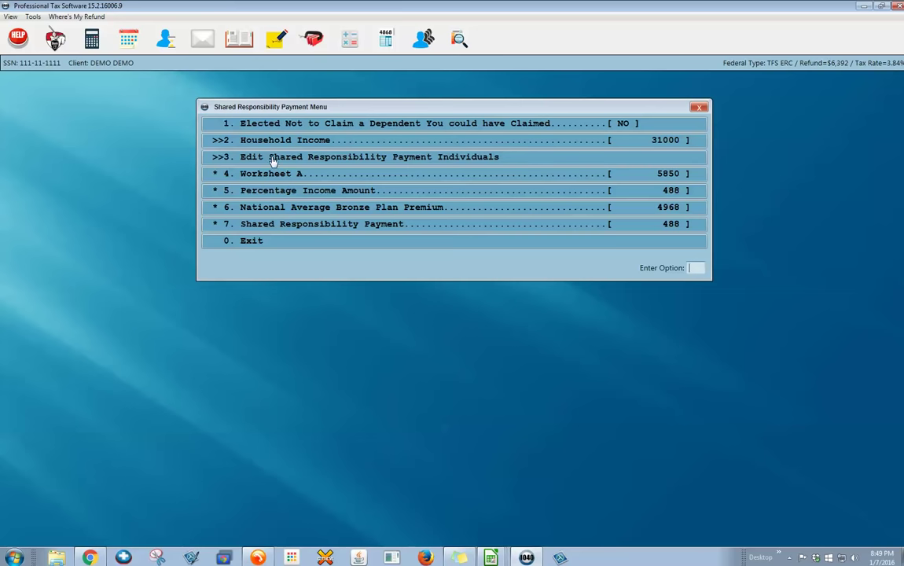
click(343, 161)
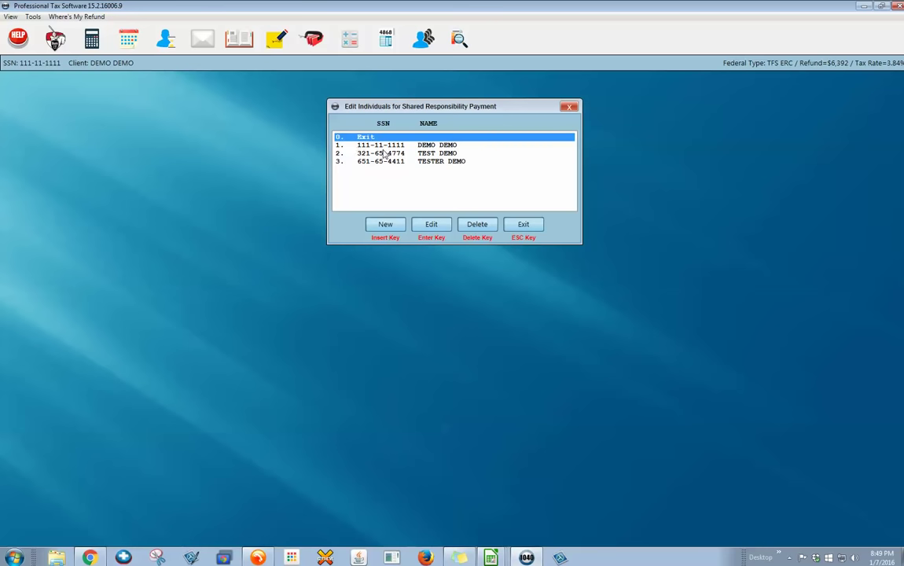
double_click(423, 154)
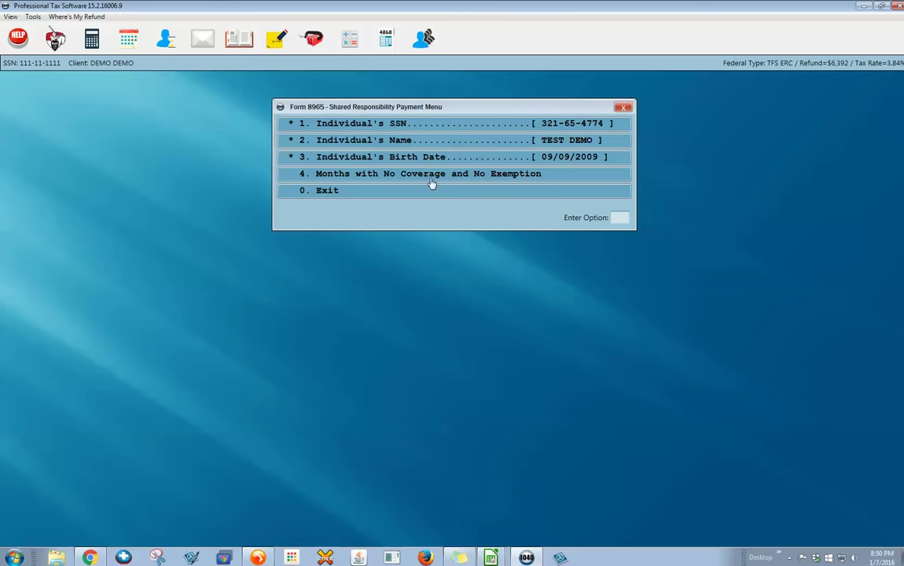
double_click(420, 176)
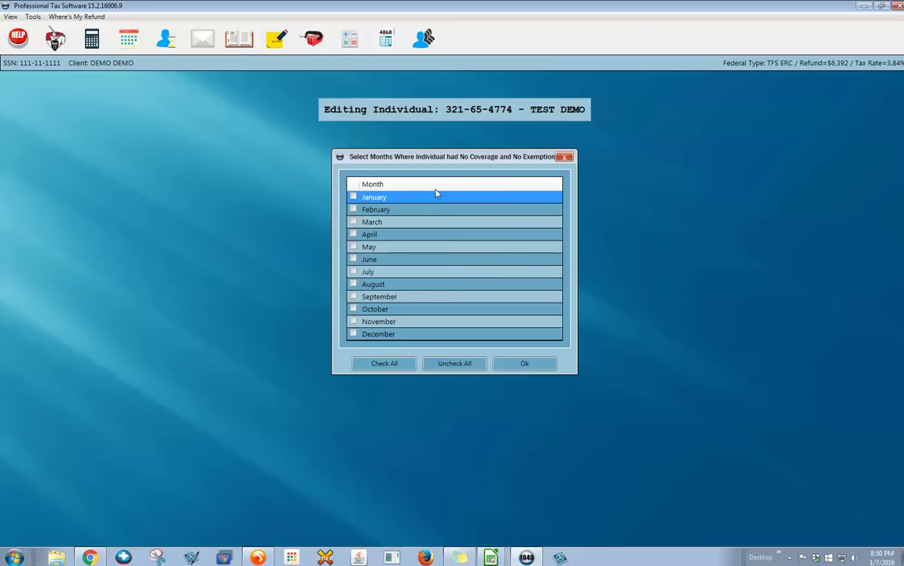
click(353, 196)
click(355, 208)
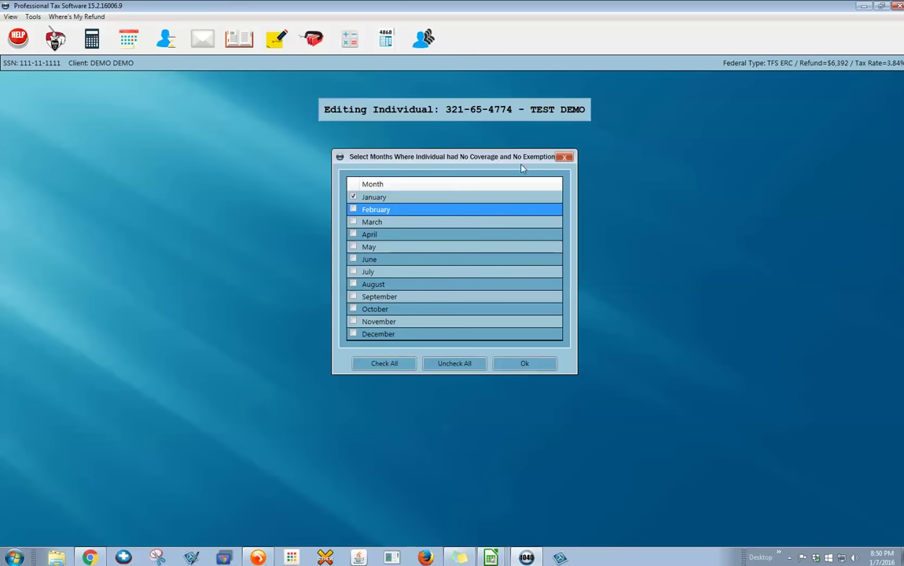
click(355, 199)
click(528, 364)
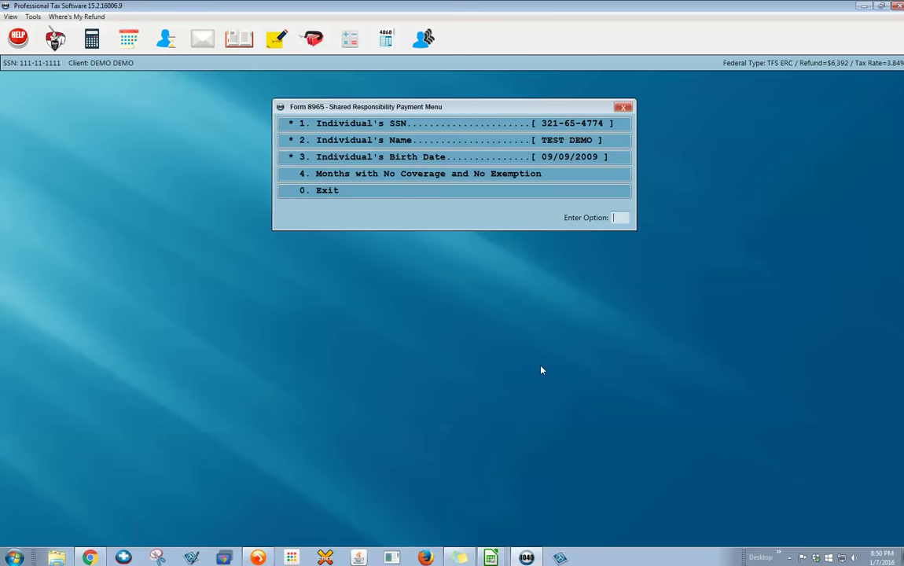
click(390, 192)
Step: Uncheck all months with no coverage and no exemption for the son and return to the Form 8965 menu
double_click(409, 165)
click(407, 173)
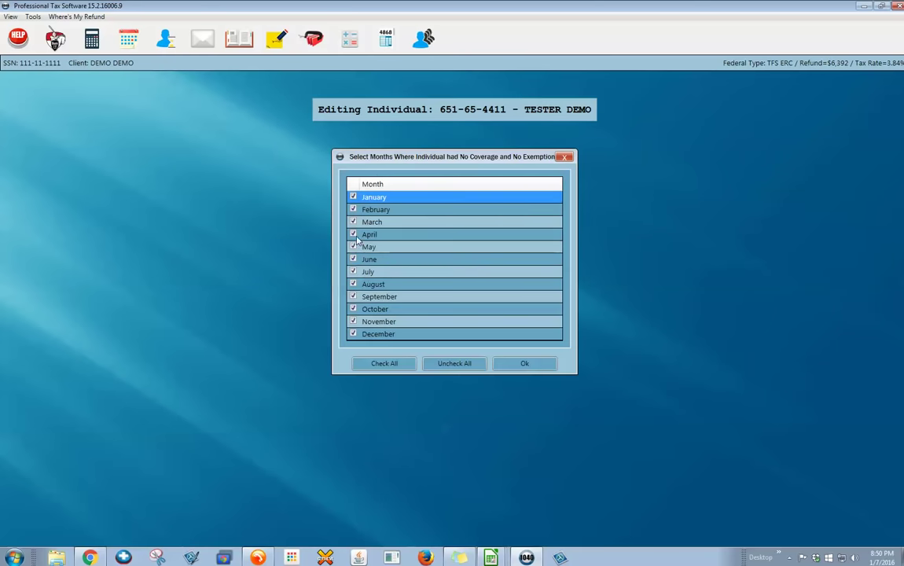
click(452, 364)
click(525, 364)
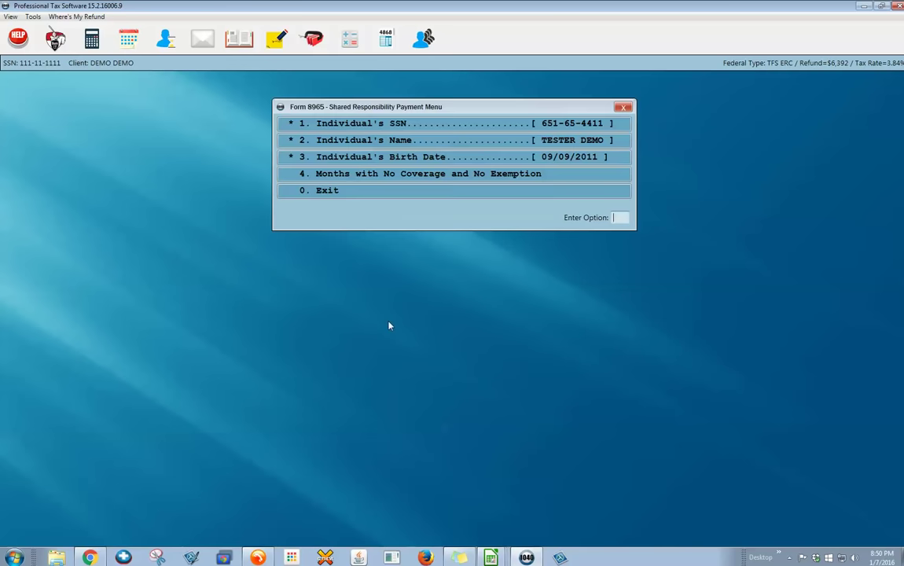
click(338, 193)
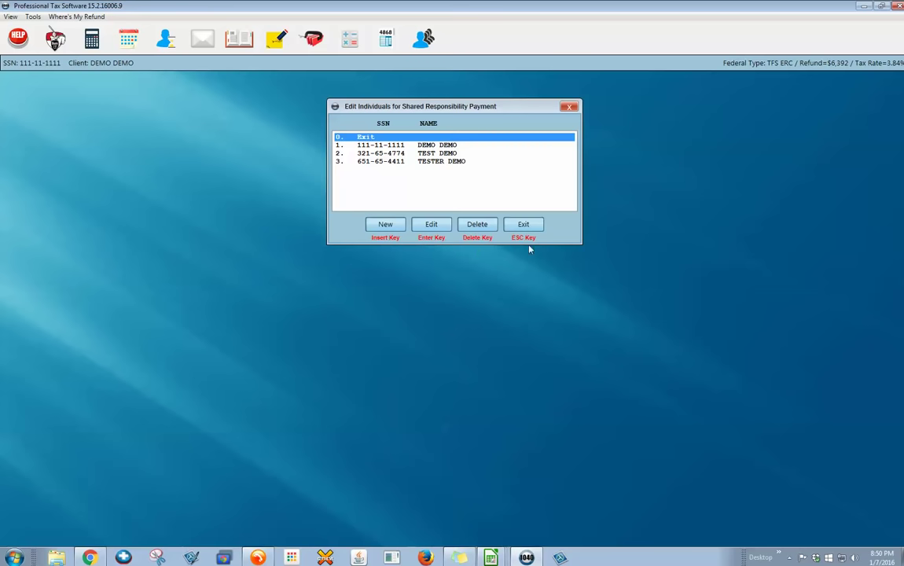
click(524, 224)
click(512, 237)
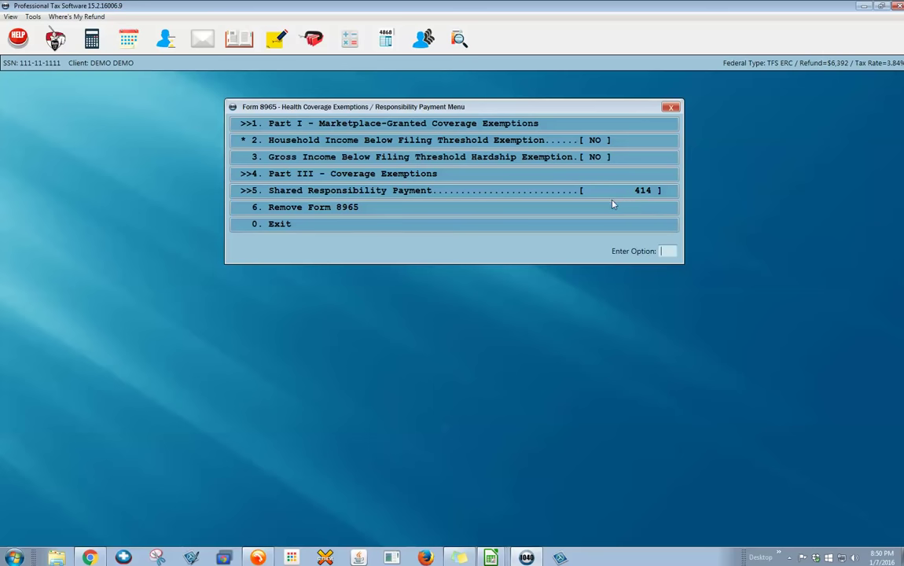
Step: Add the primary taxpayer to Part III - Coverage Exemptions with type C, Citizens Living Abroad and Certain Noncitizens
click(303, 174)
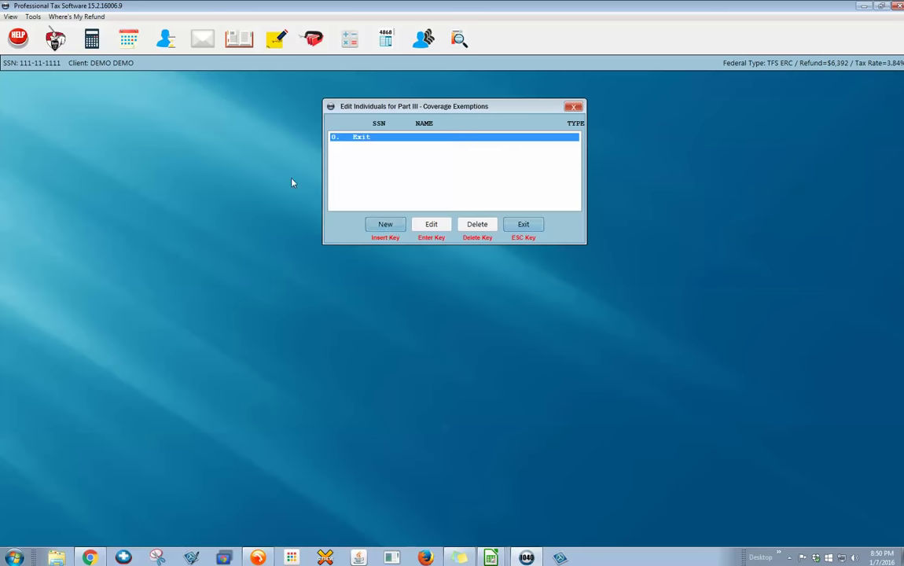
click(391, 229)
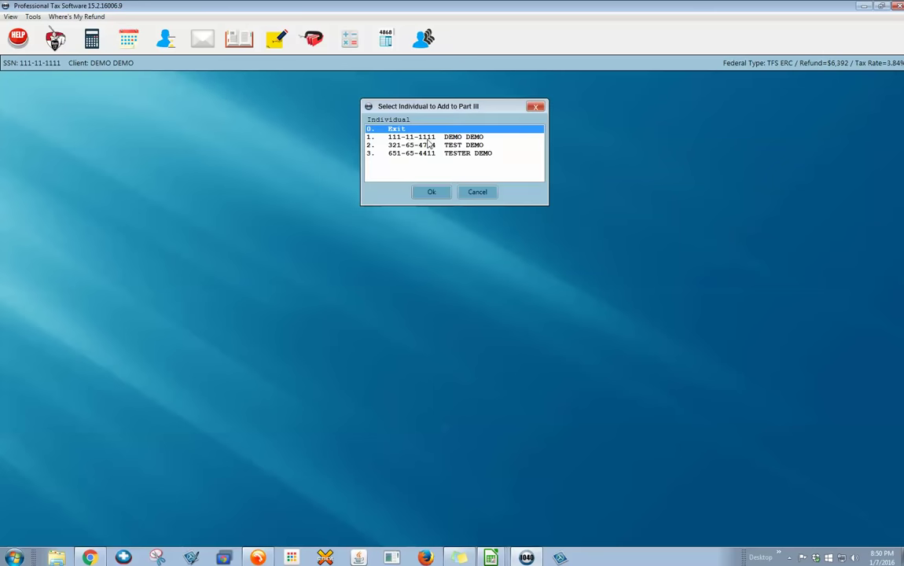
double_click(387, 133)
click(403, 157)
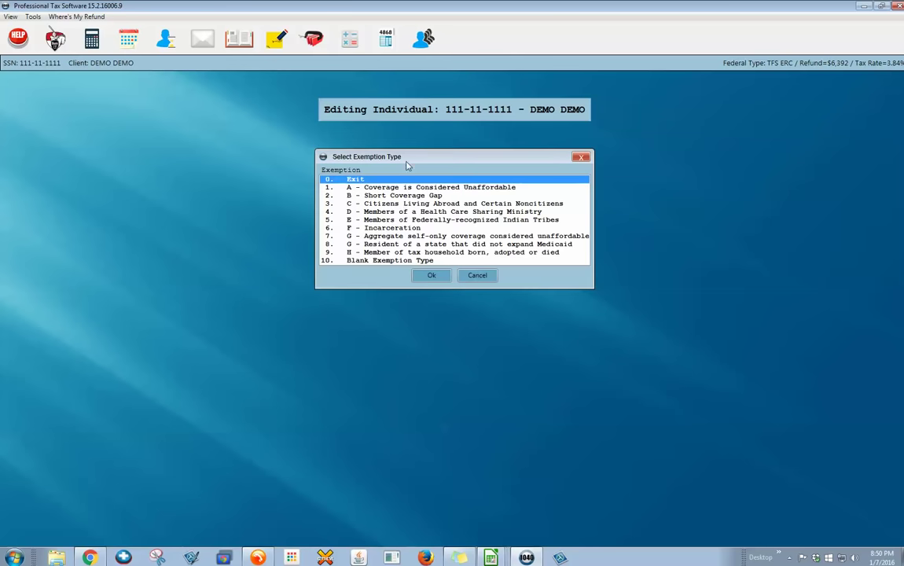
double_click(405, 204)
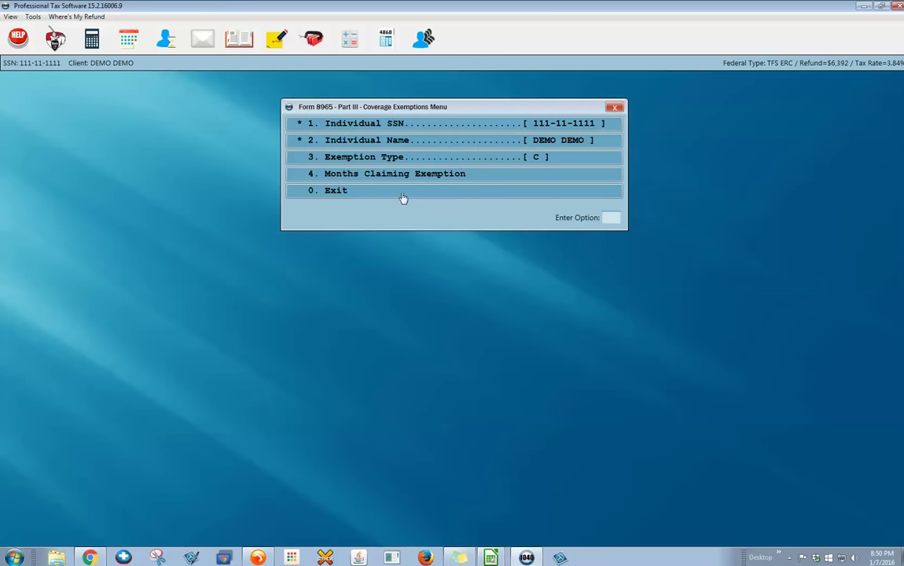
Step: Claim the taxpayer's coverage exemption for all months, including Full Year, and return to the Form 8965 menu
click(413, 184)
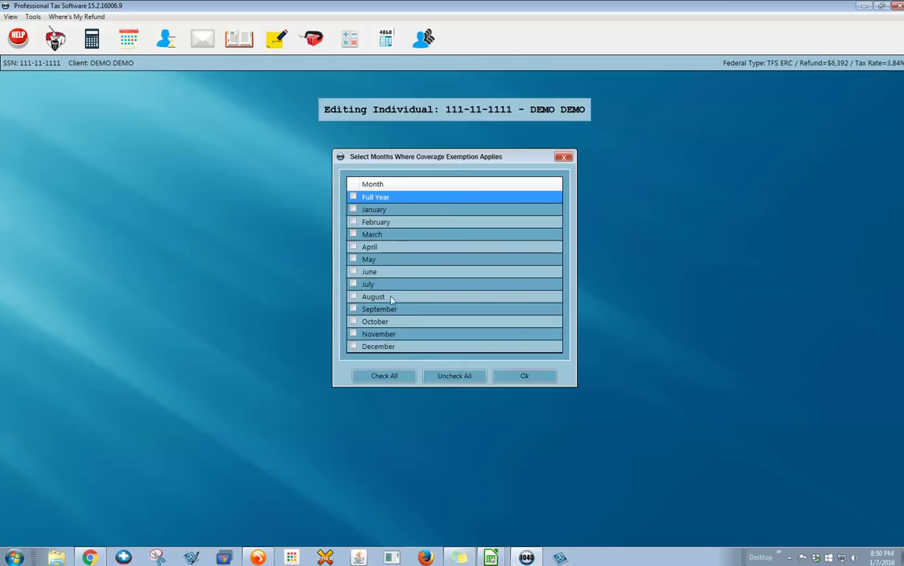
click(384, 376)
click(521, 376)
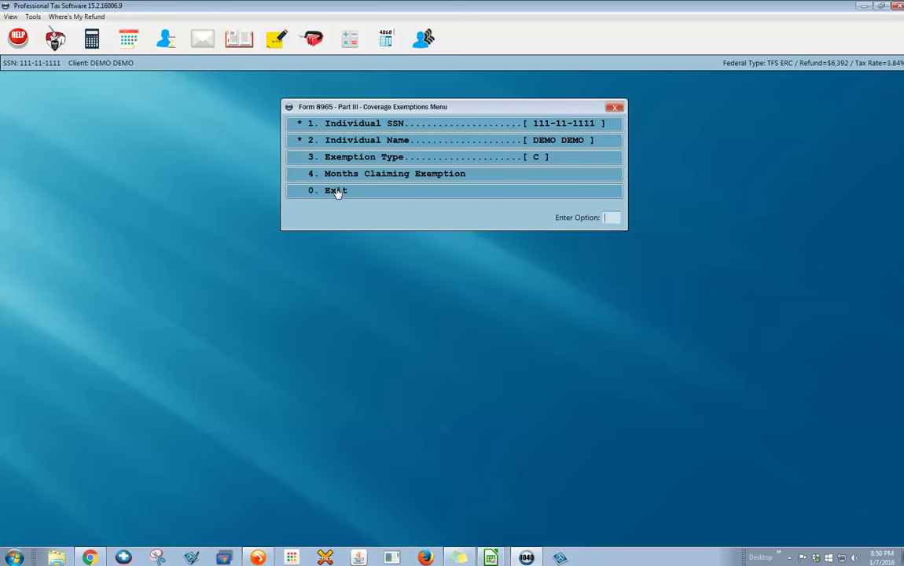
click(364, 201)
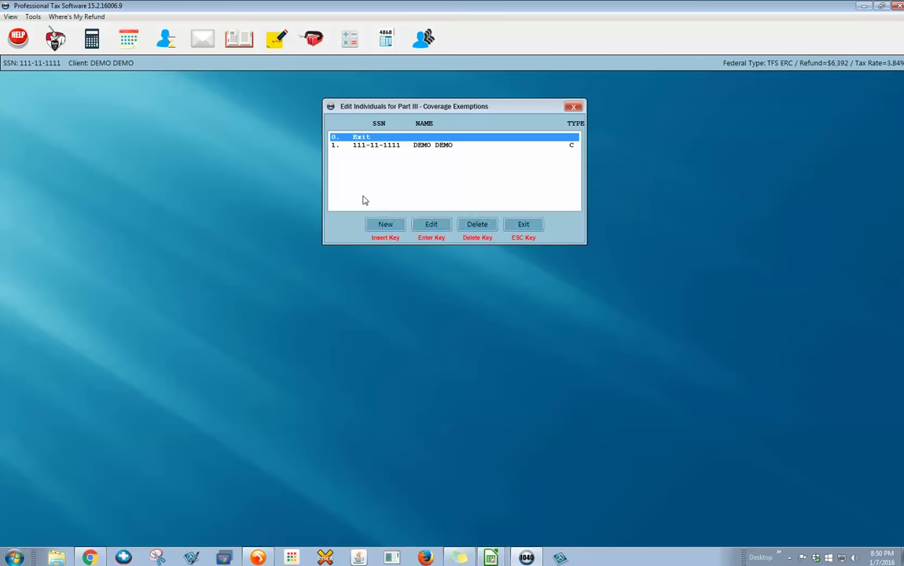
click(532, 227)
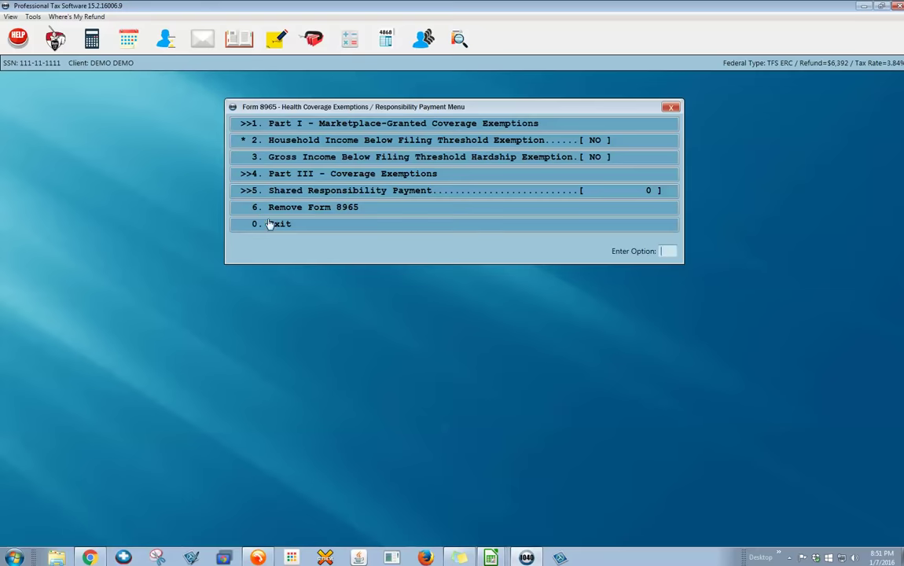
Step: Exit Form 8965 and leave the tax return for the client's Receipt Menu
click(281, 226)
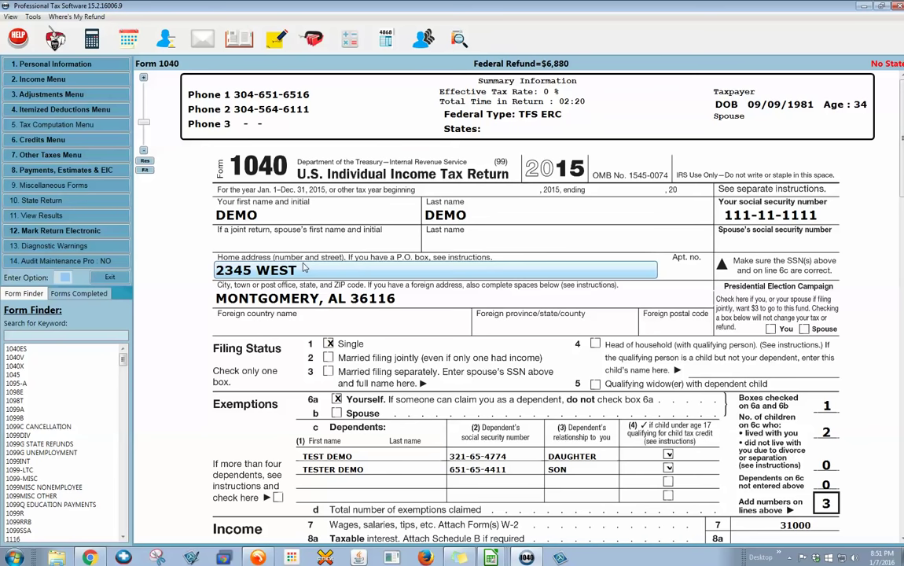
key(Escape)
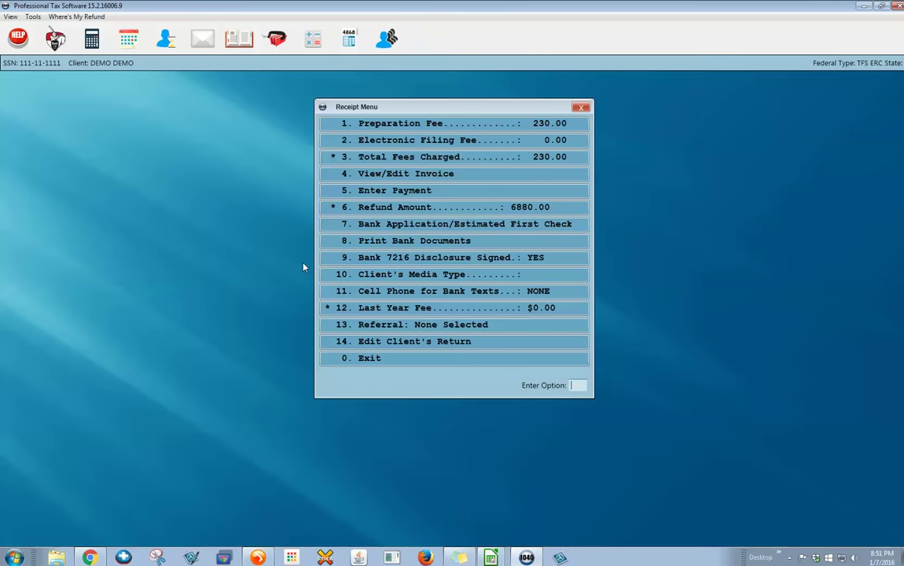
click(790, 557)
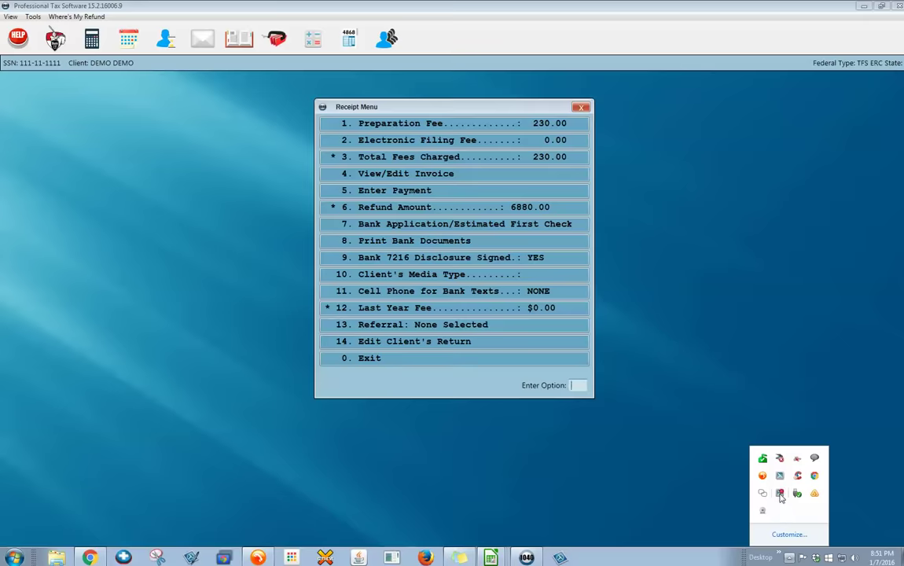